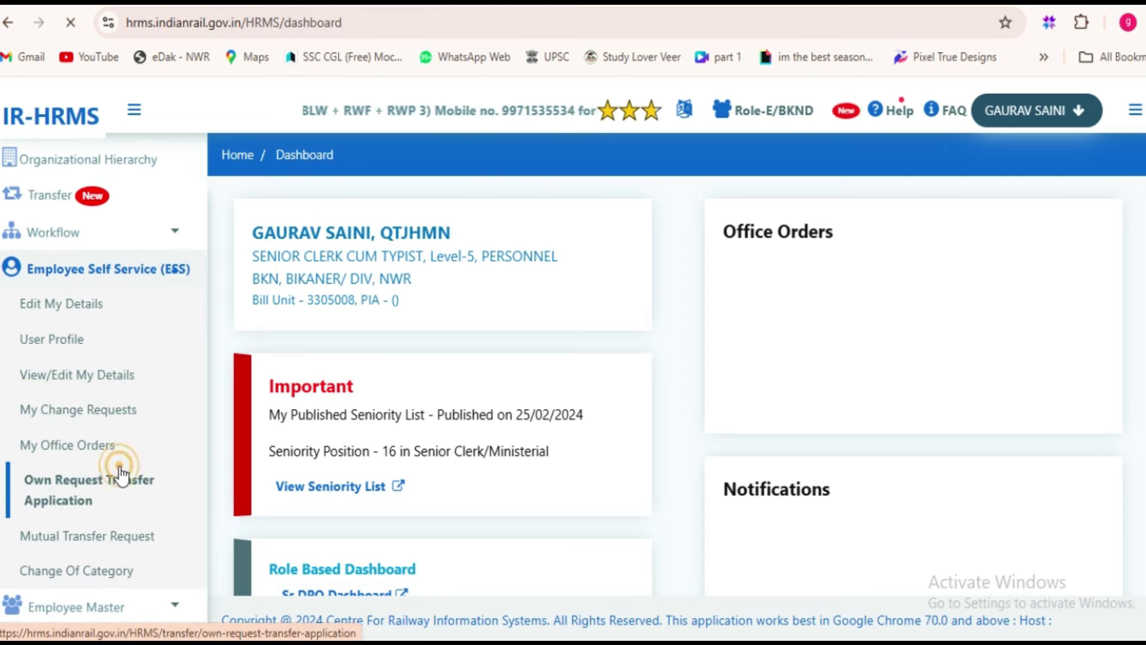
# Start a new Own Request Transfer application and set its type of transfer to INTRA DIVISIONAL
pyautogui.click(119, 477)
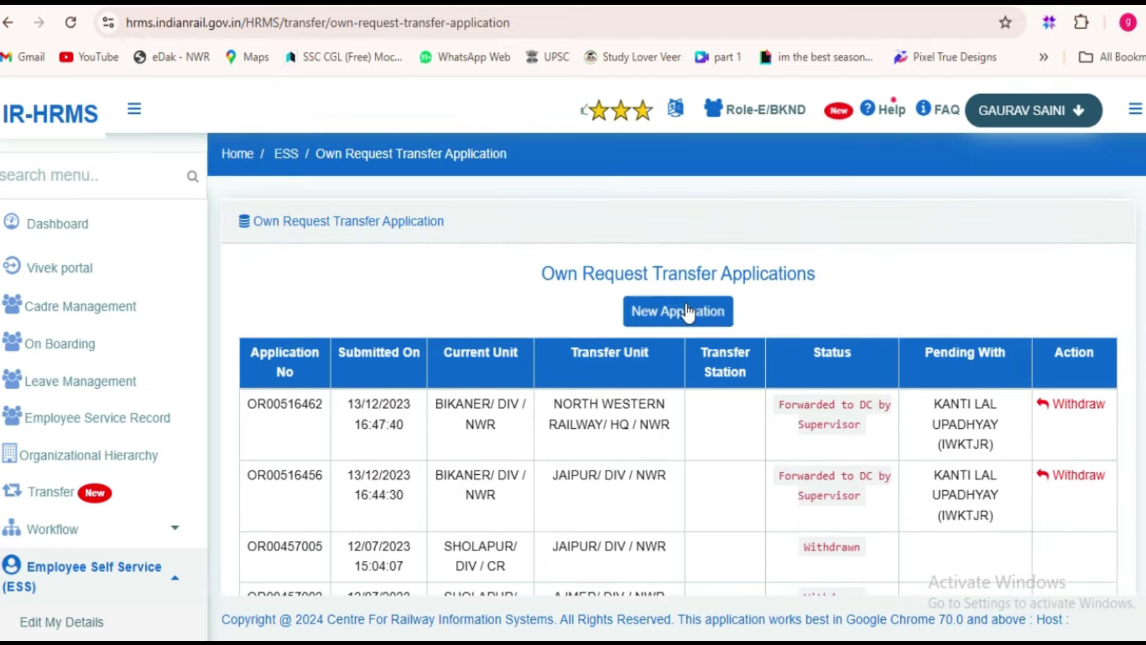
pyautogui.click(687, 310)
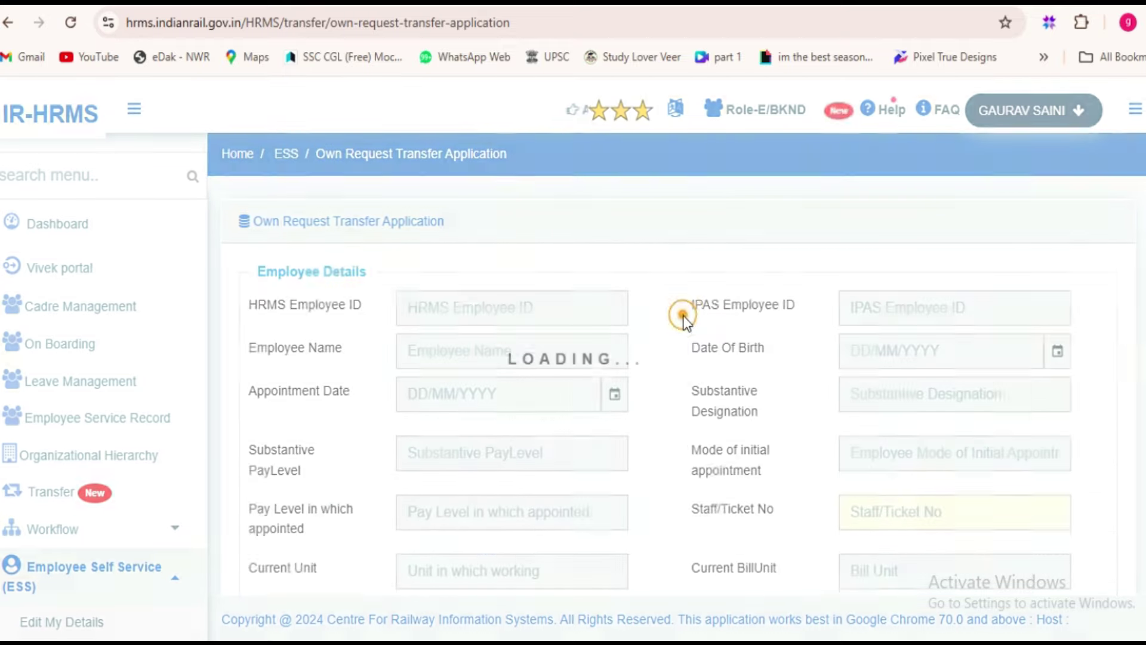
pyautogui.scroll(-5, 591, 442)
pyautogui.scroll(-2, 595, 447)
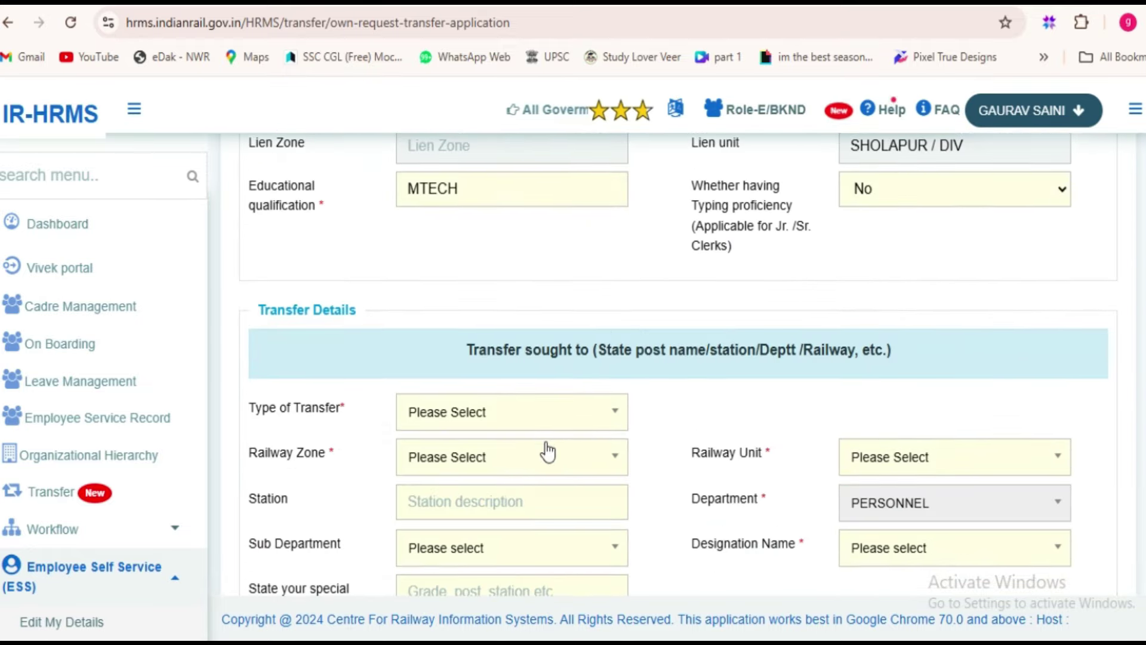
pyautogui.click(539, 414)
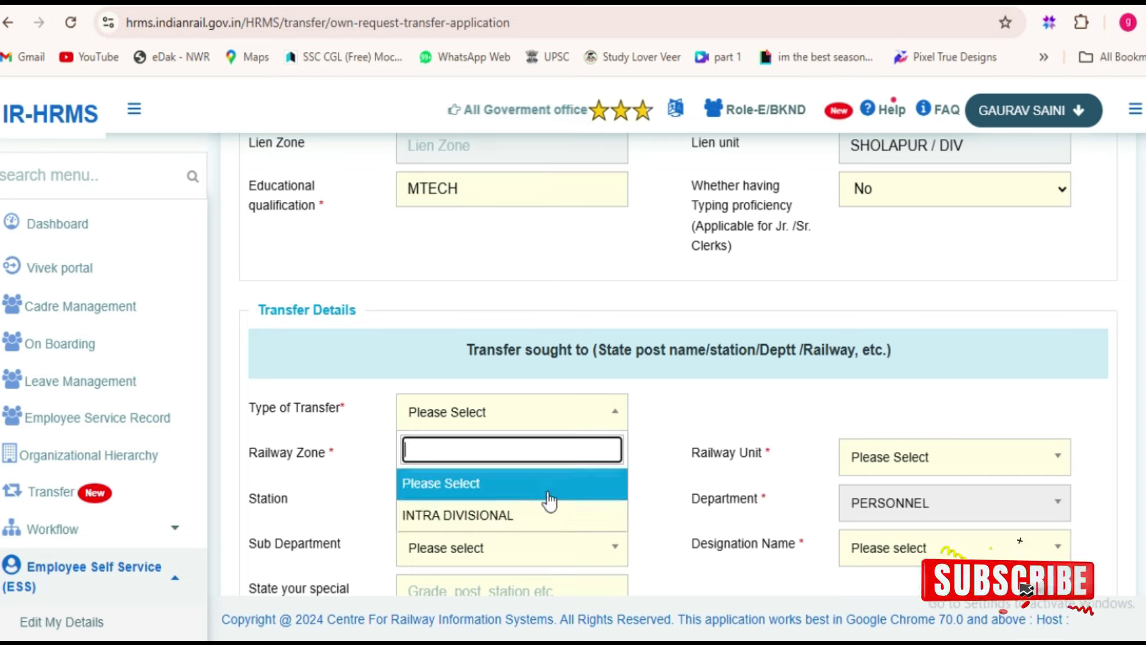
pyautogui.click(502, 514)
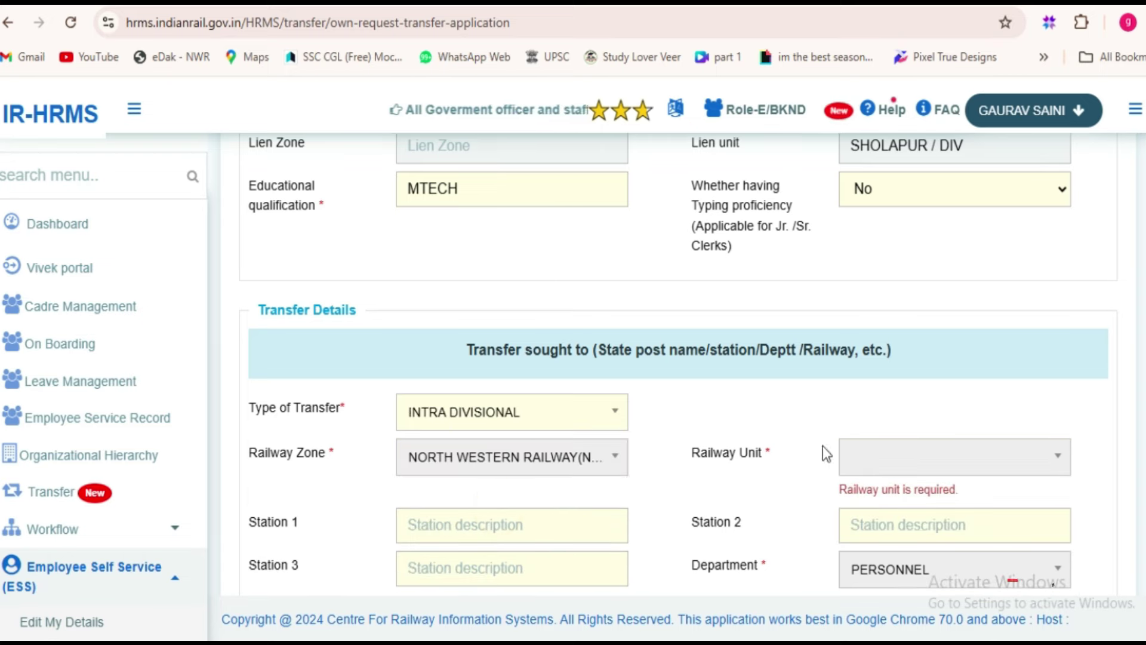
# Examine the remaining Transfer Details fields of the intra-divisional form, including stations, designation, transfer ground and file uploads
pyautogui.scroll(-3, 869, 471)
pyautogui.scroll(-1, 649, 437)
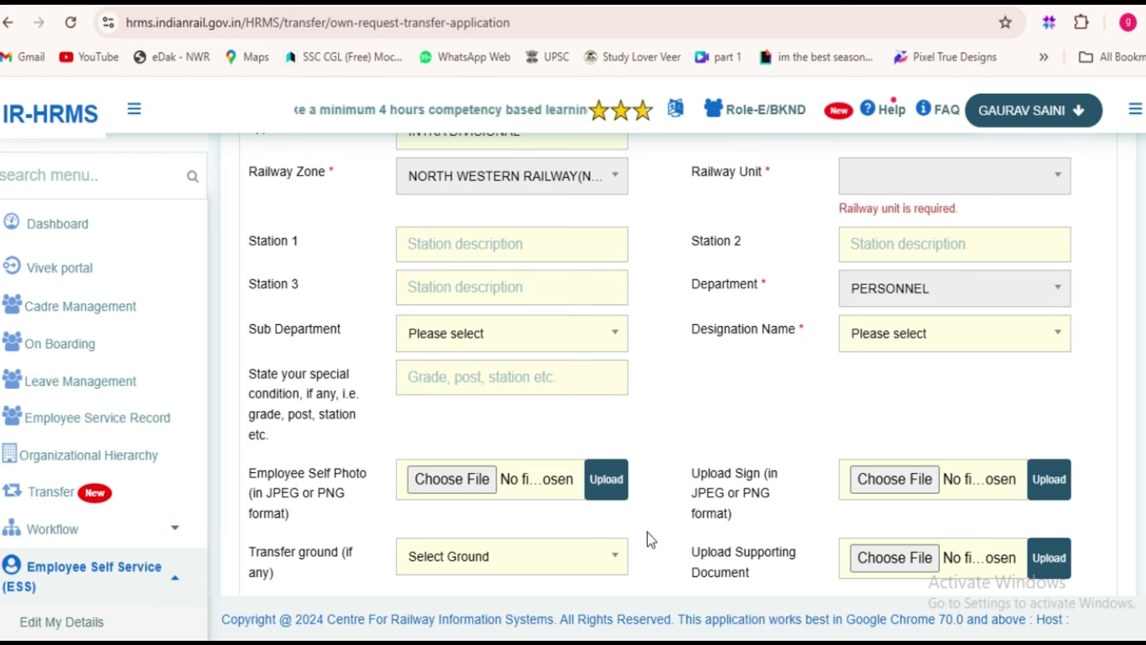
pyautogui.moveTo(520, 642)
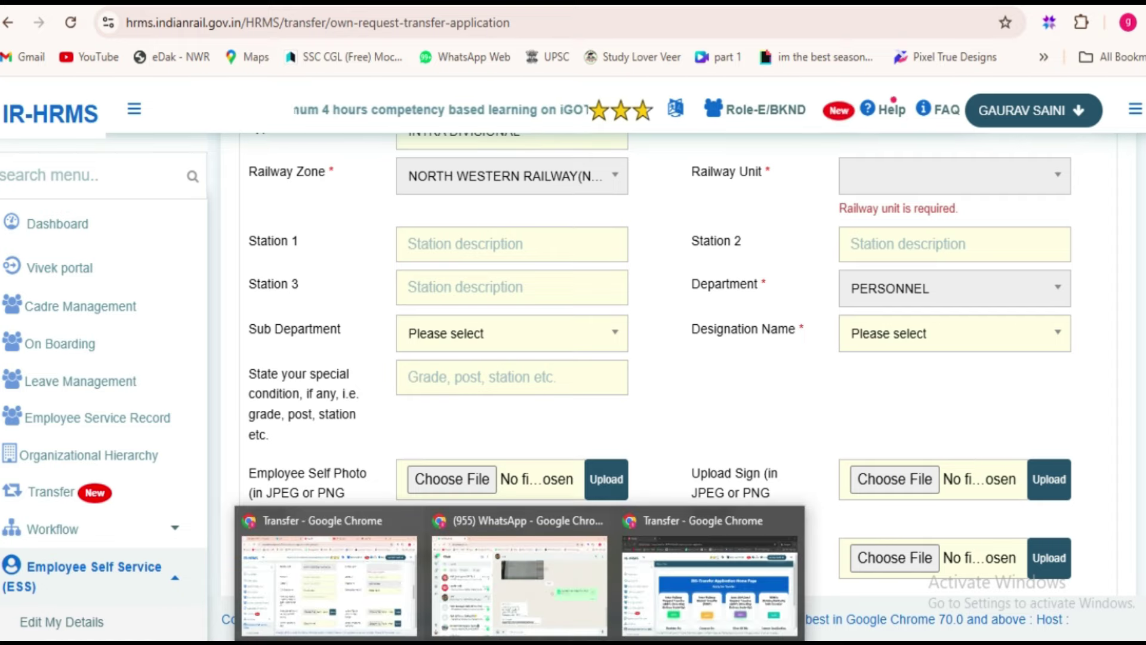
pyautogui.moveTo(546, 612)
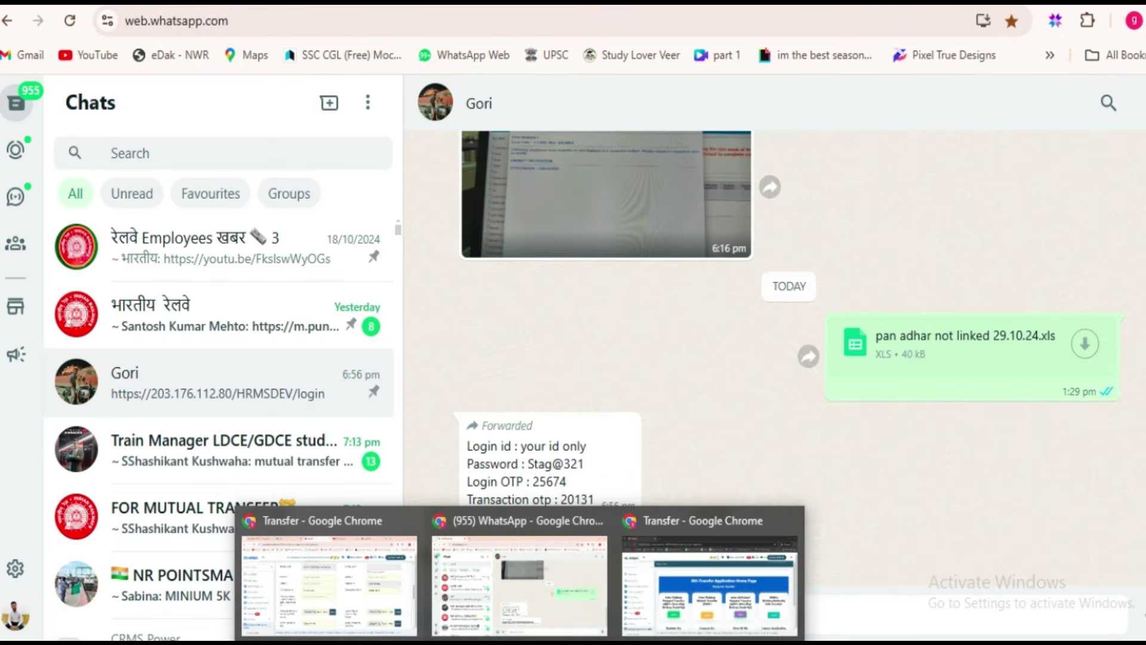
pyautogui.click(383, 595)
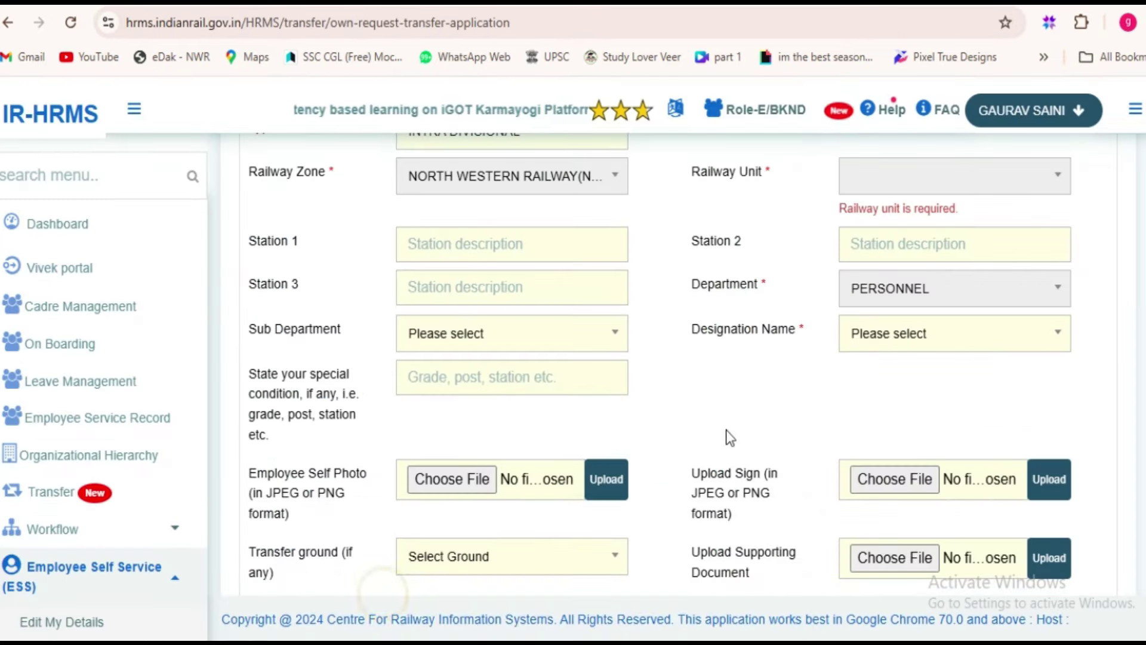
pyautogui.scroll(5, 647, 556)
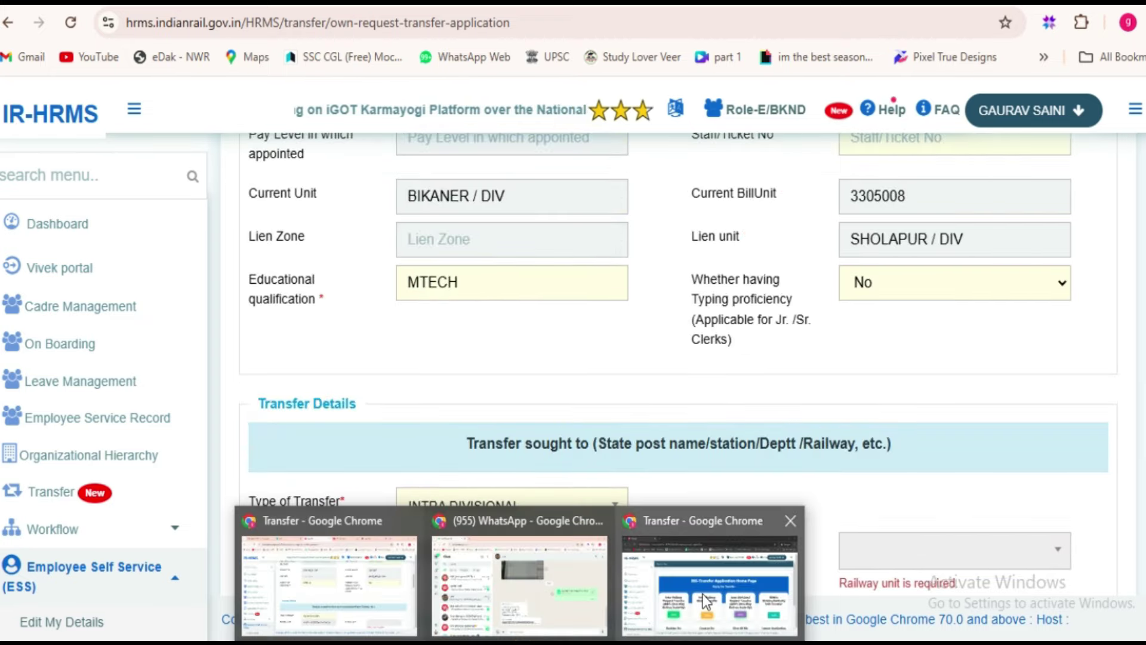
# Switch to the incognito window with the HRMSDEV site and open the Employee Self Service Transfer Application page from its dashboard
pyautogui.click(711, 574)
pyautogui.click(69, 115)
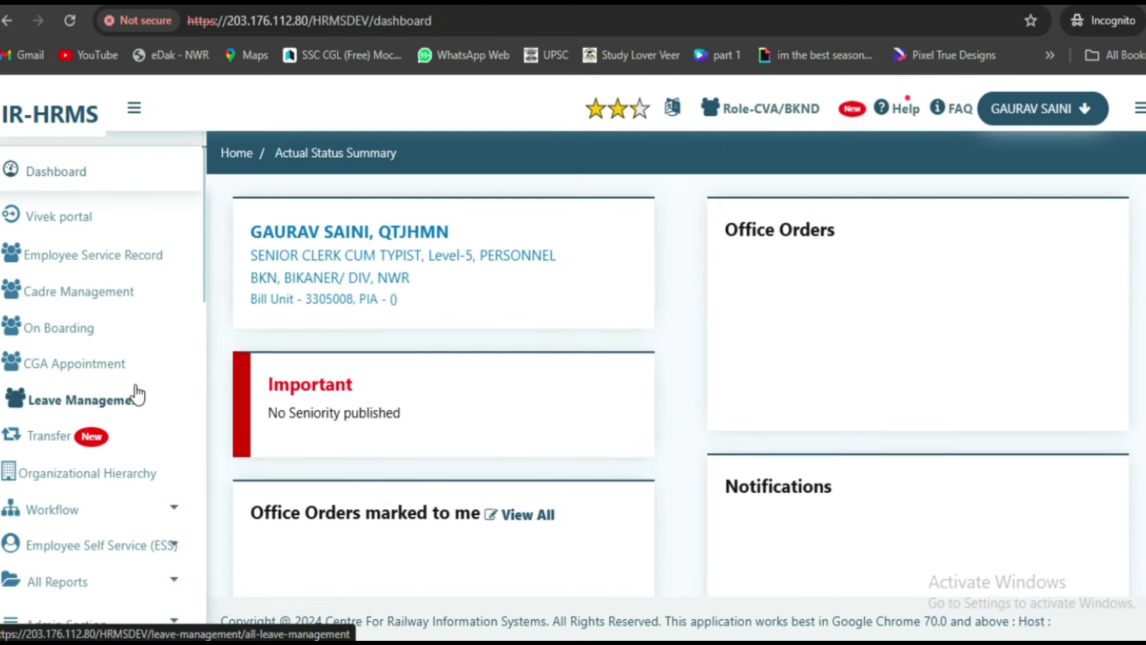
pyautogui.scroll(-2, 146, 436)
pyautogui.click(149, 442)
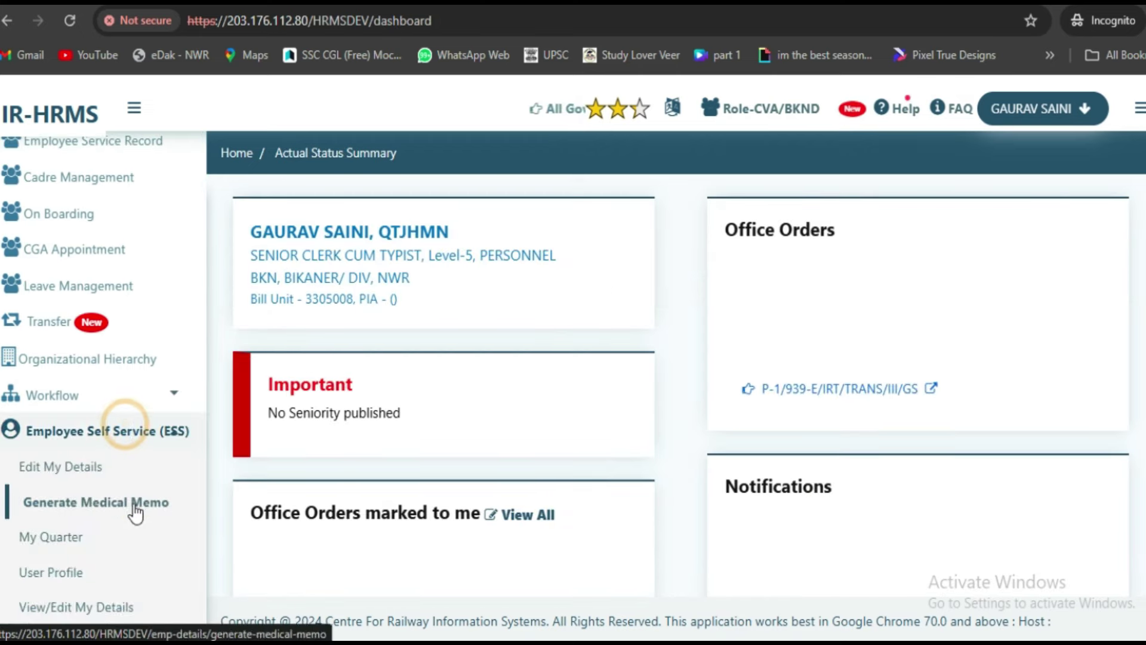
pyautogui.scroll(-6, 154, 494)
pyautogui.scroll(-4, 43, 559)
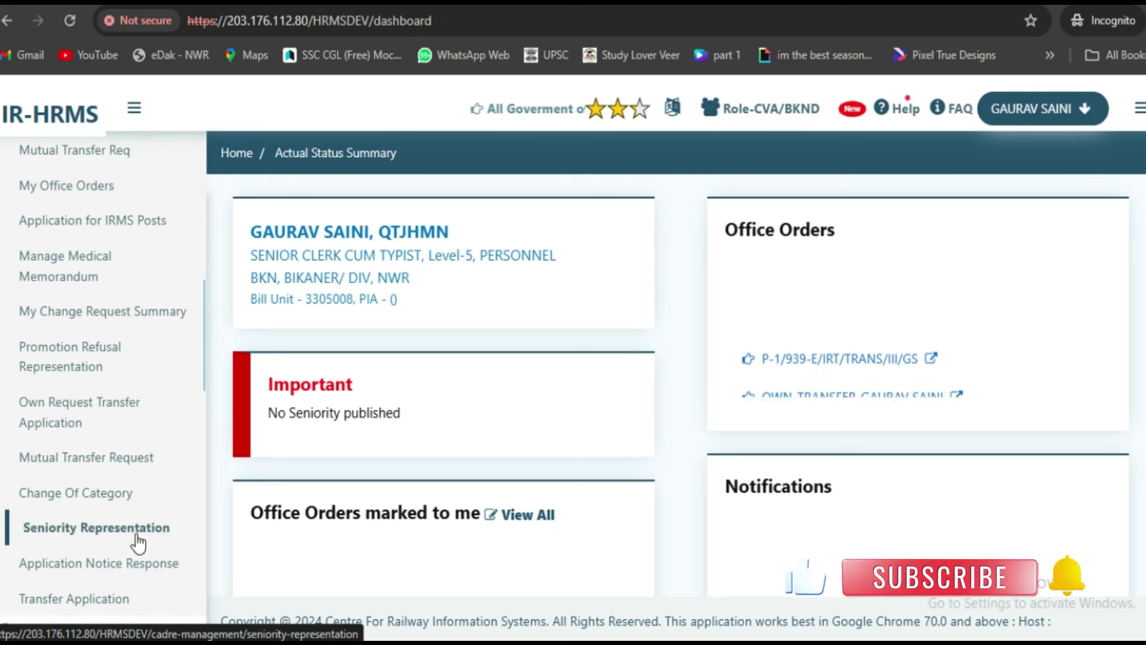
pyautogui.click(97, 530)
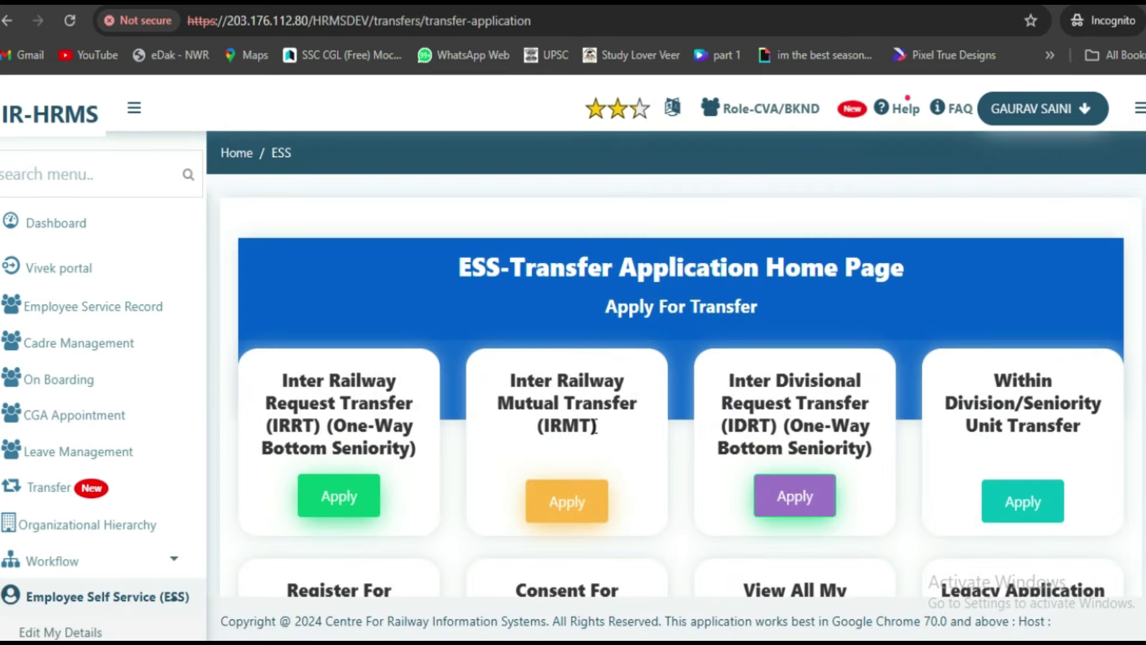
# Open the Within Division/Seniority Unit Transfer application and examine its employee details and the station choices for Option 1
pyautogui.scroll(-3, 593, 449)
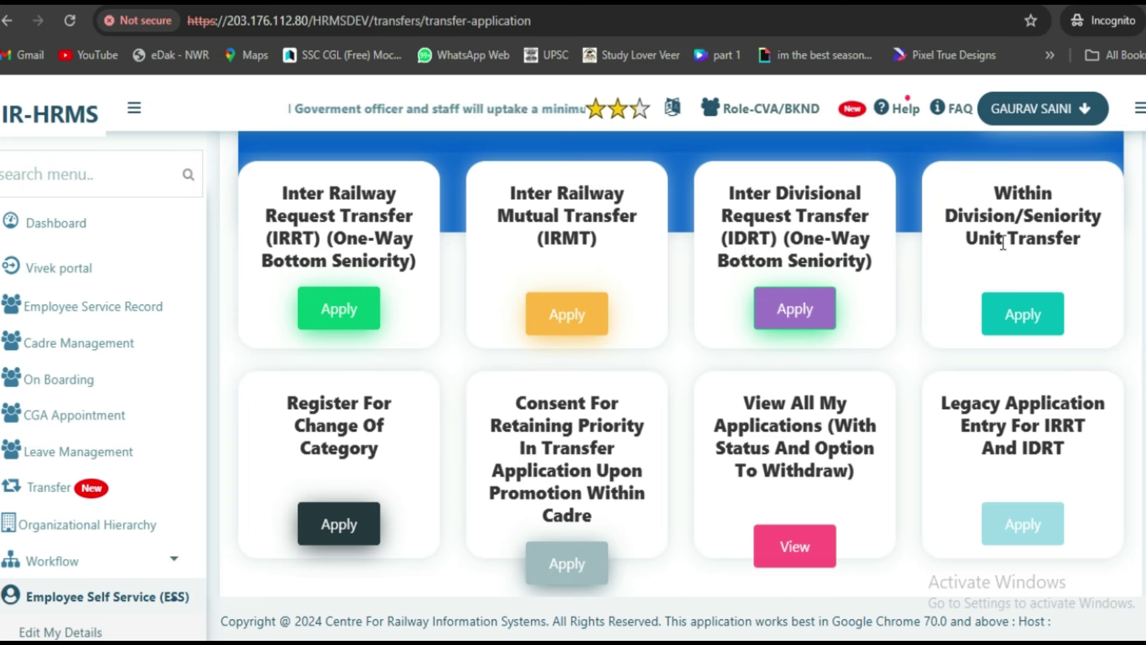
pyautogui.click(1021, 306)
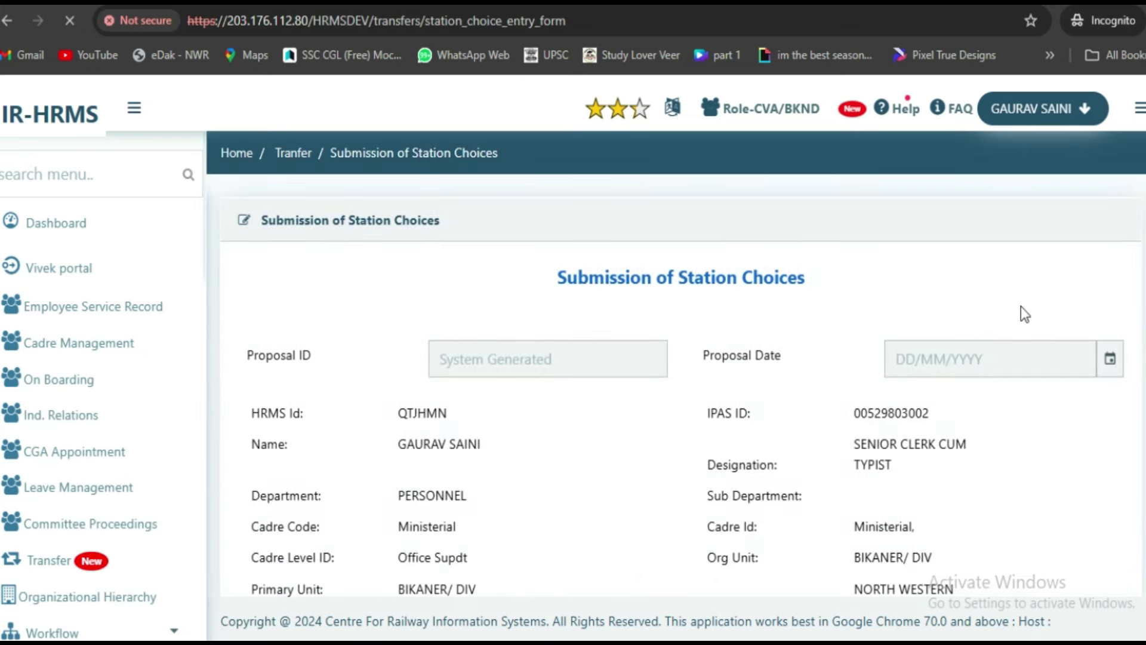
pyautogui.scroll(-5, 576, 312)
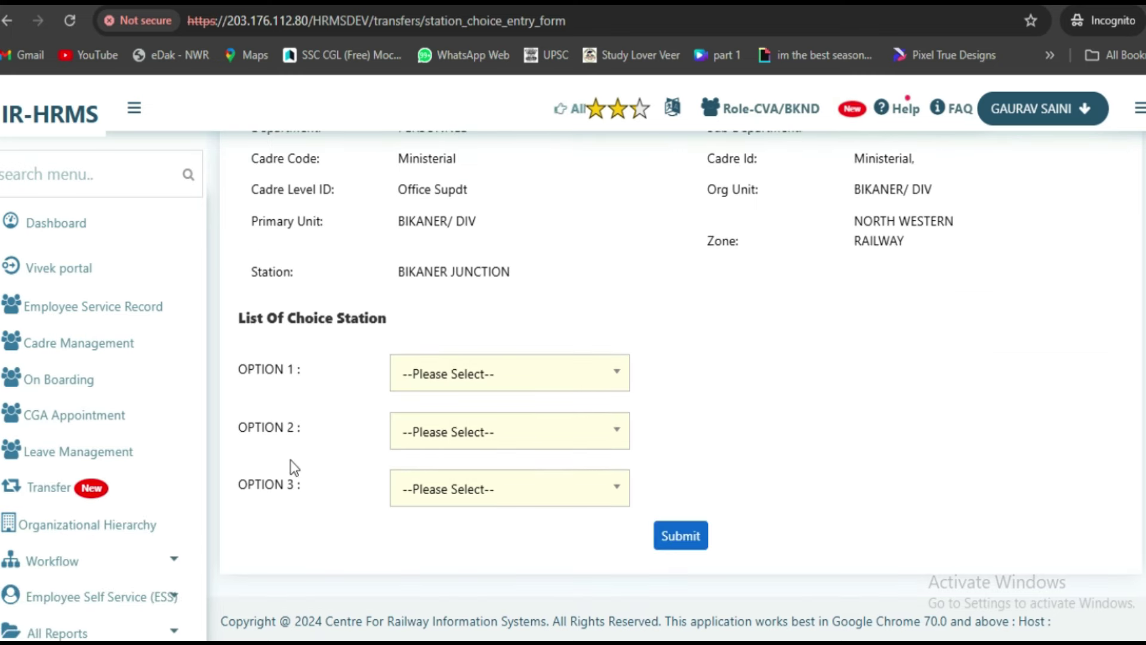
pyautogui.click(578, 397)
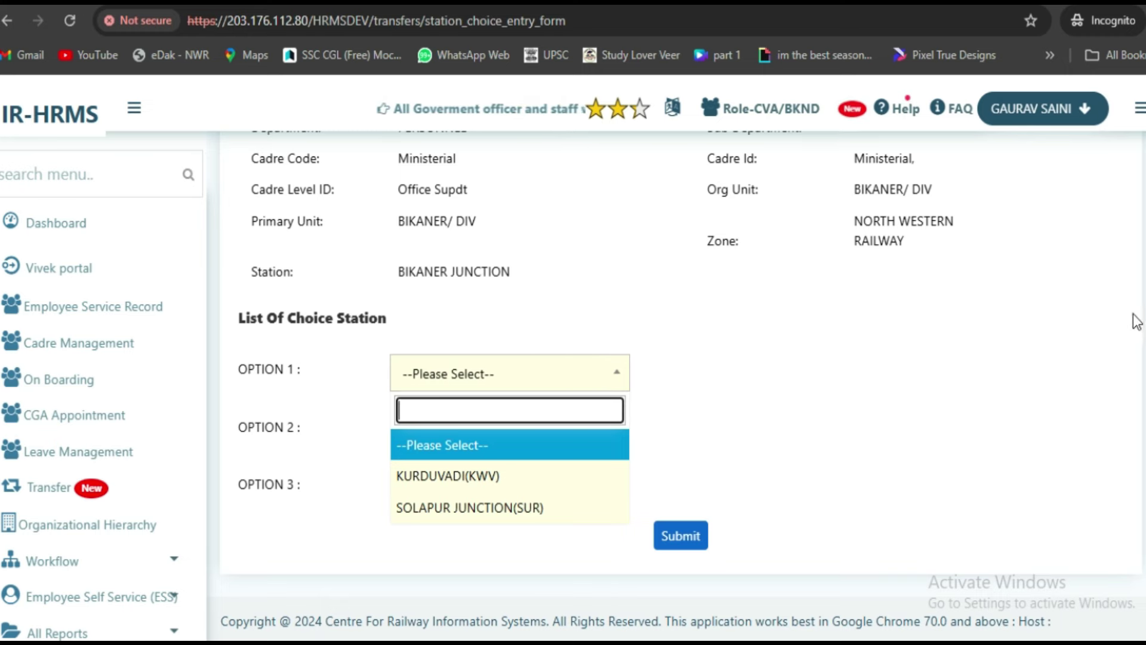
pyautogui.scroll(6, 1137, 321)
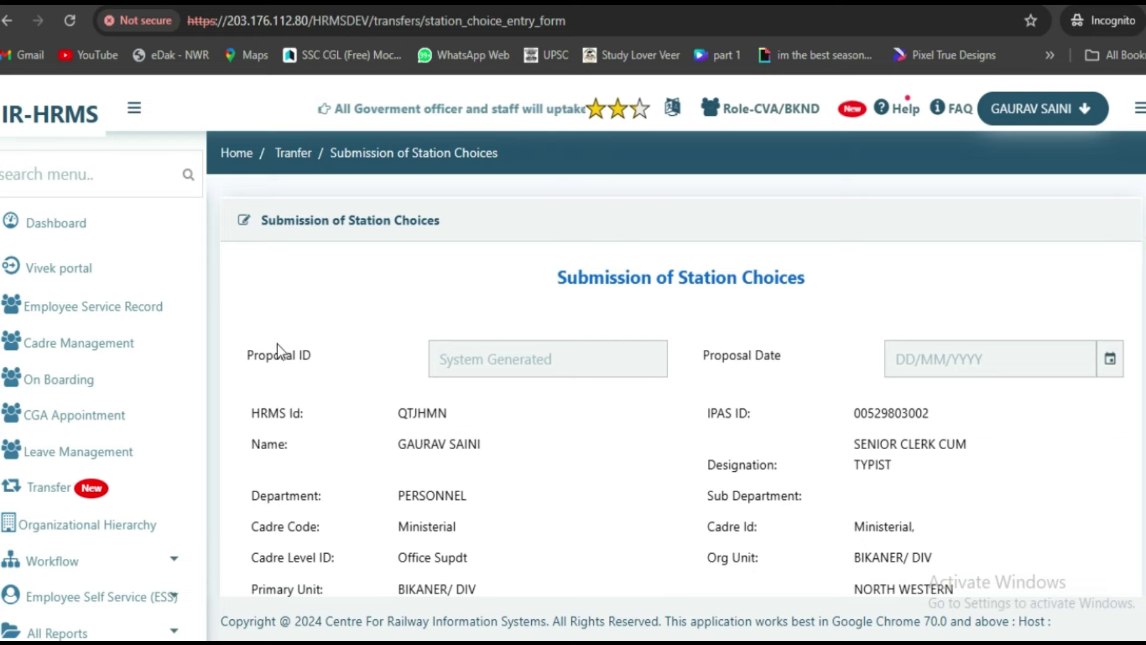
pyautogui.scroll(-4, 316, 345)
pyautogui.scroll(4, 478, 335)
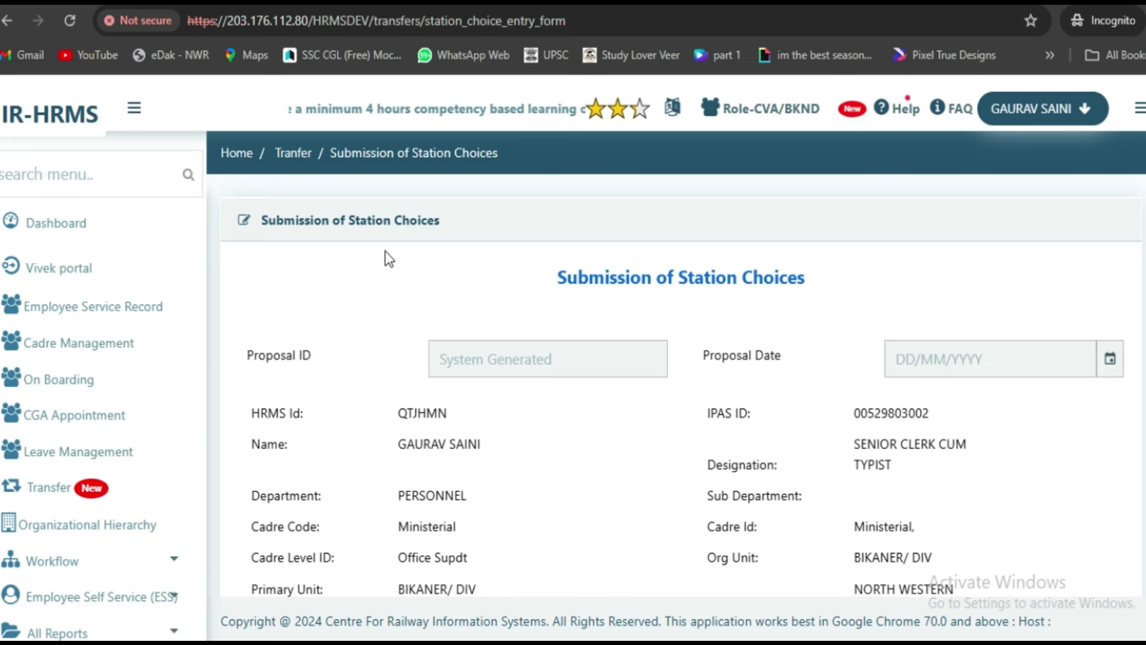
# Return to the ESS-Transfer Application home page
pyautogui.click(154, 595)
pyautogui.scroll(-6, 164, 478)
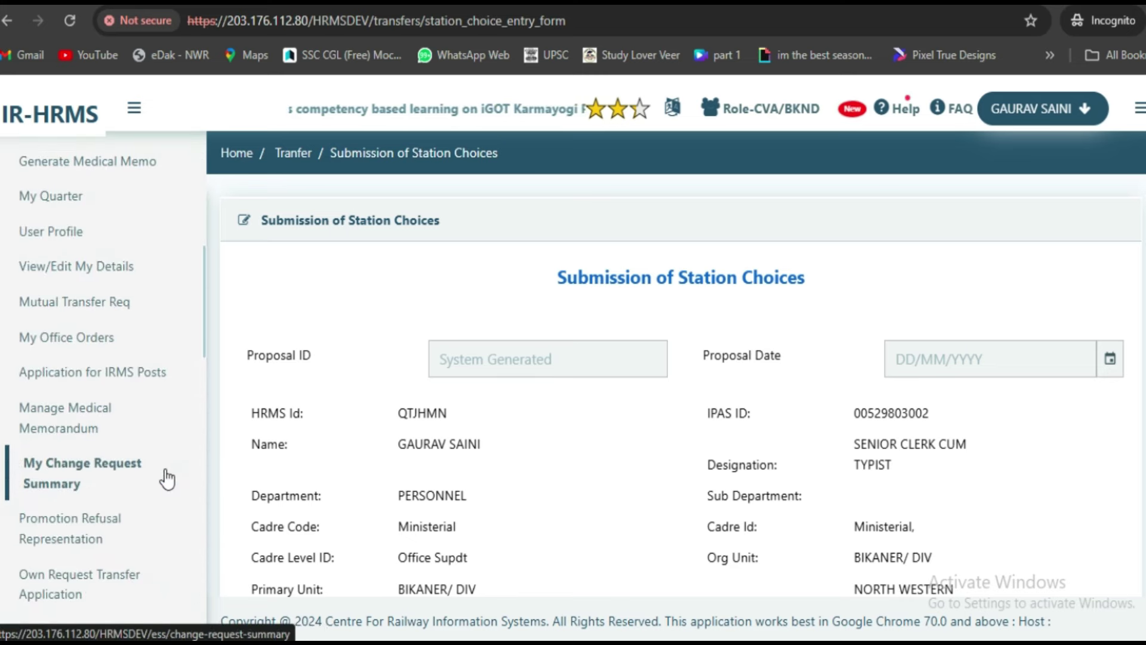
pyautogui.scroll(-4, 102, 563)
pyautogui.click(82, 519)
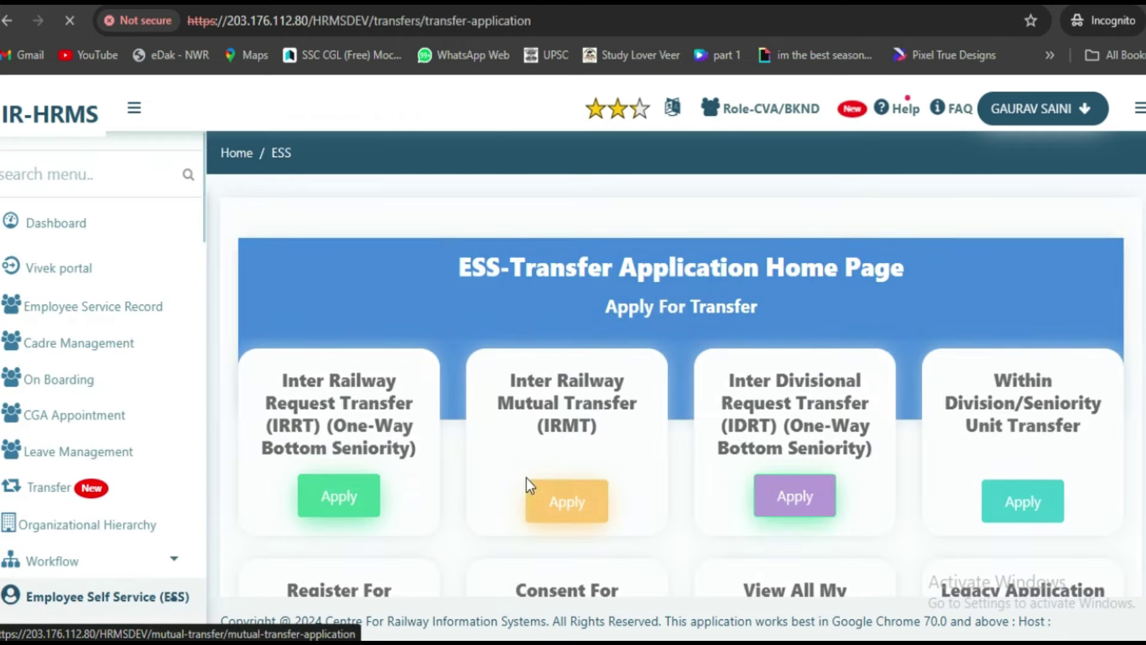
# Open the Inter Railway Request Transfer (IRRT) application and review its Employee Basic Details and Current Details sections
pyautogui.click(336, 507)
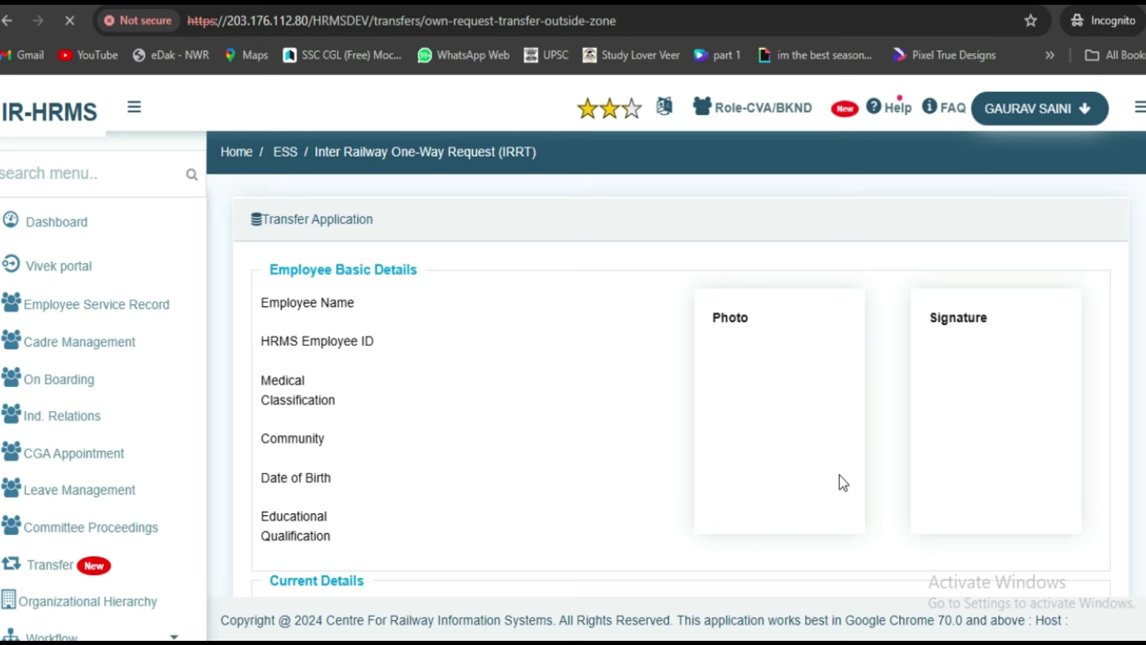
pyautogui.scroll(-3, 836, 422)
pyautogui.scroll(3, 837, 422)
pyautogui.scroll(-6, 856, 456)
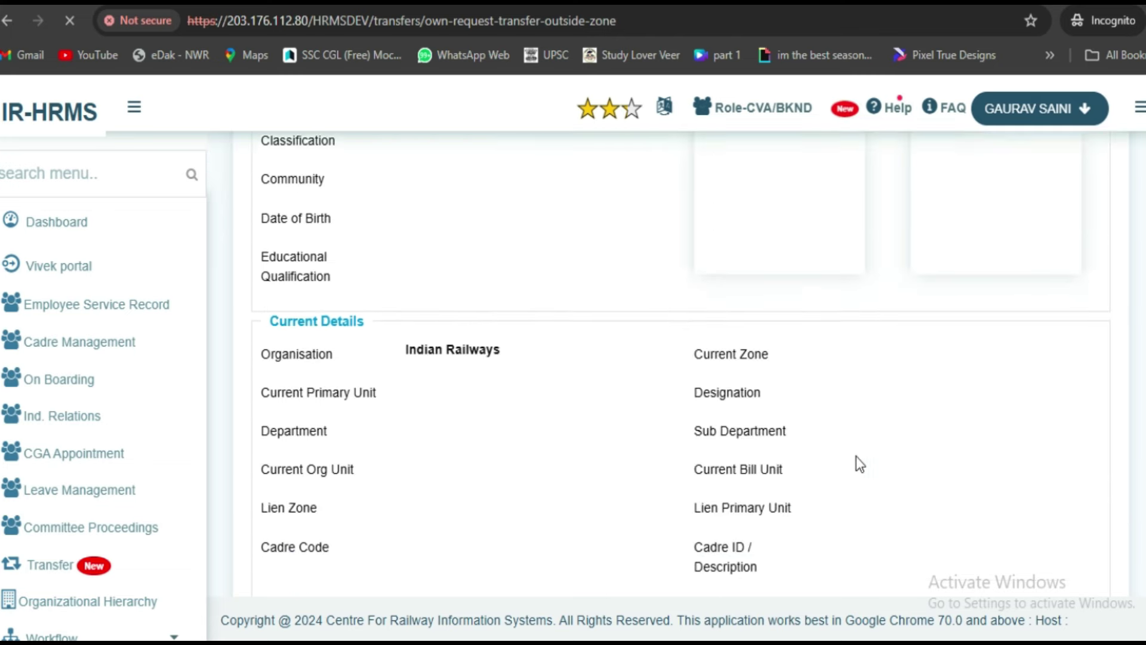
pyautogui.scroll(-2, 857, 456)
pyautogui.scroll(8, 847, 402)
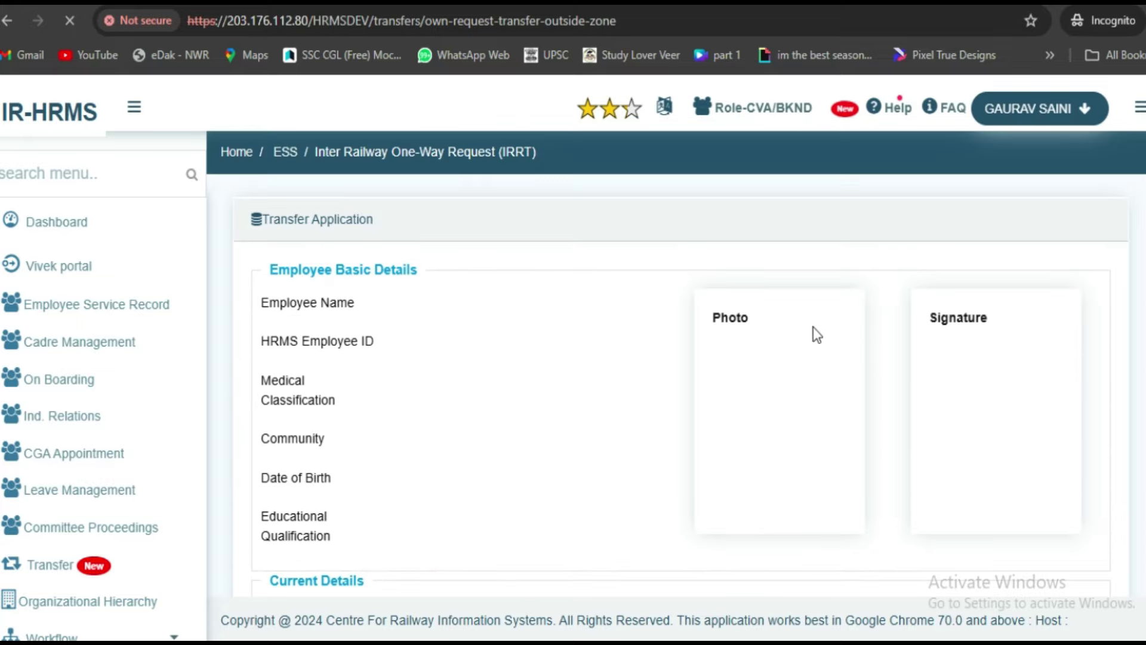
# In the Transfer Request Details, set the zone to NORTH EASTERN RAILWAY(NER) and the primary unit to GORAKHPUR WORKSHOP (WSH)
pyautogui.scroll(-10, 548, 404)
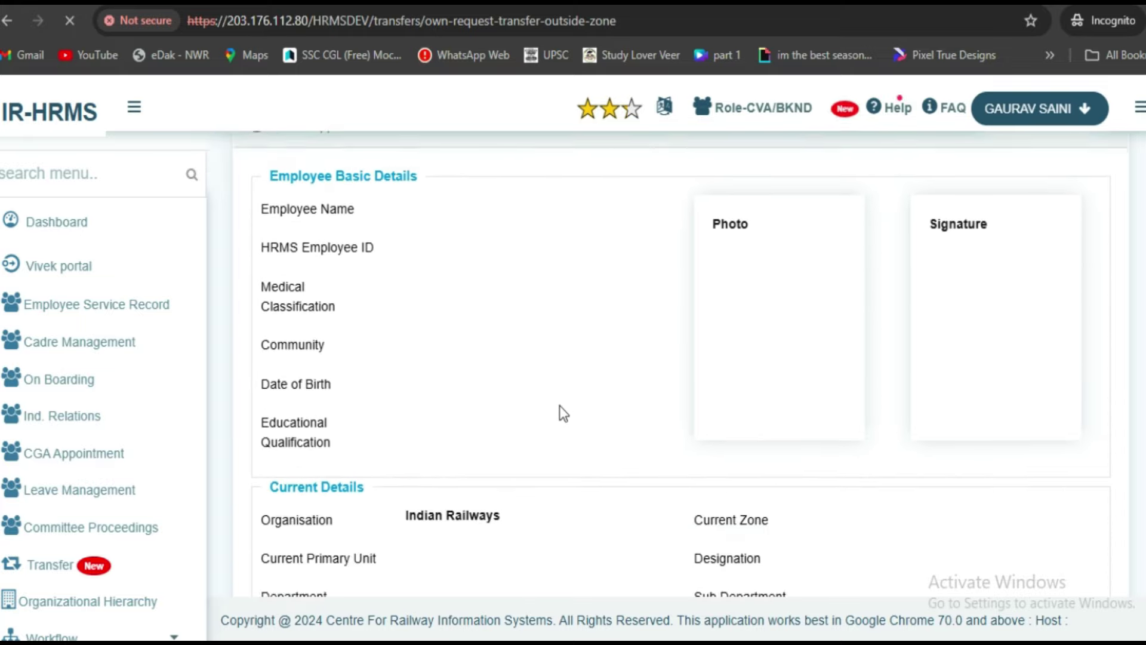
pyautogui.scroll(-6, 560, 406)
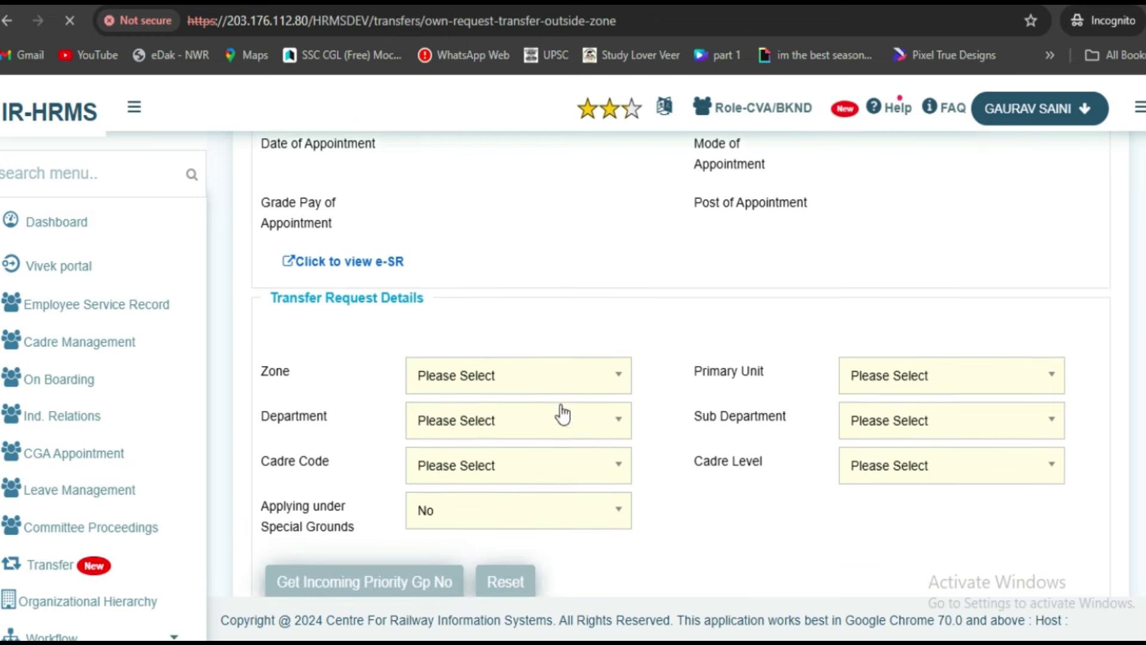
pyautogui.click(571, 319)
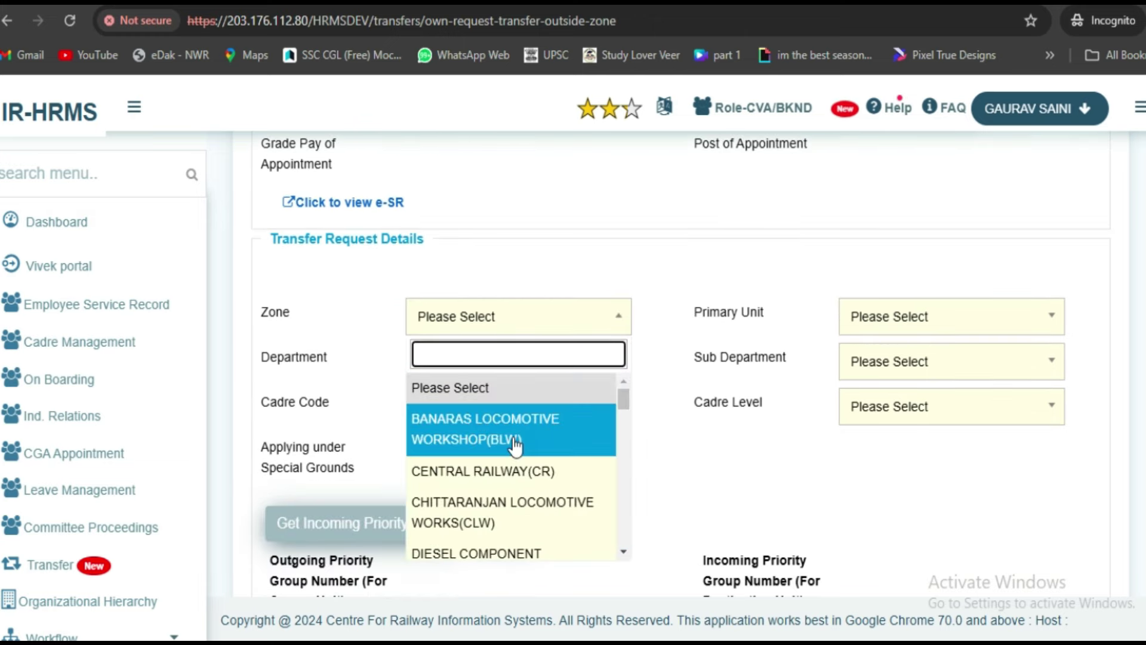
pyautogui.scroll(-5, 542, 459)
pyautogui.scroll(-3, 545, 459)
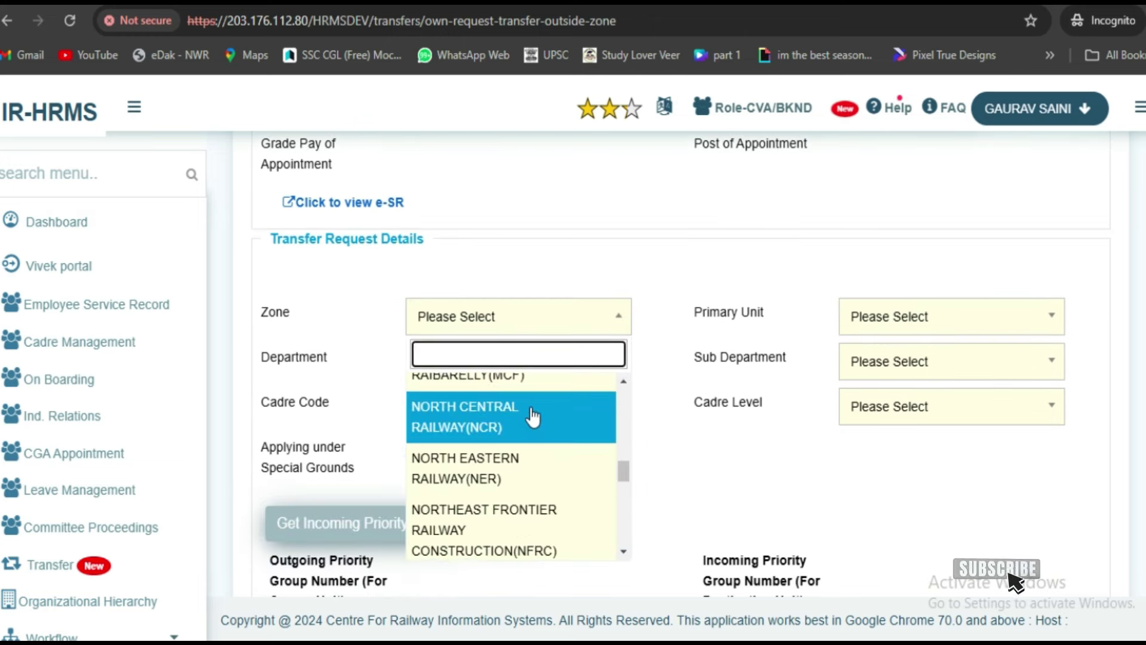
pyautogui.click(524, 467)
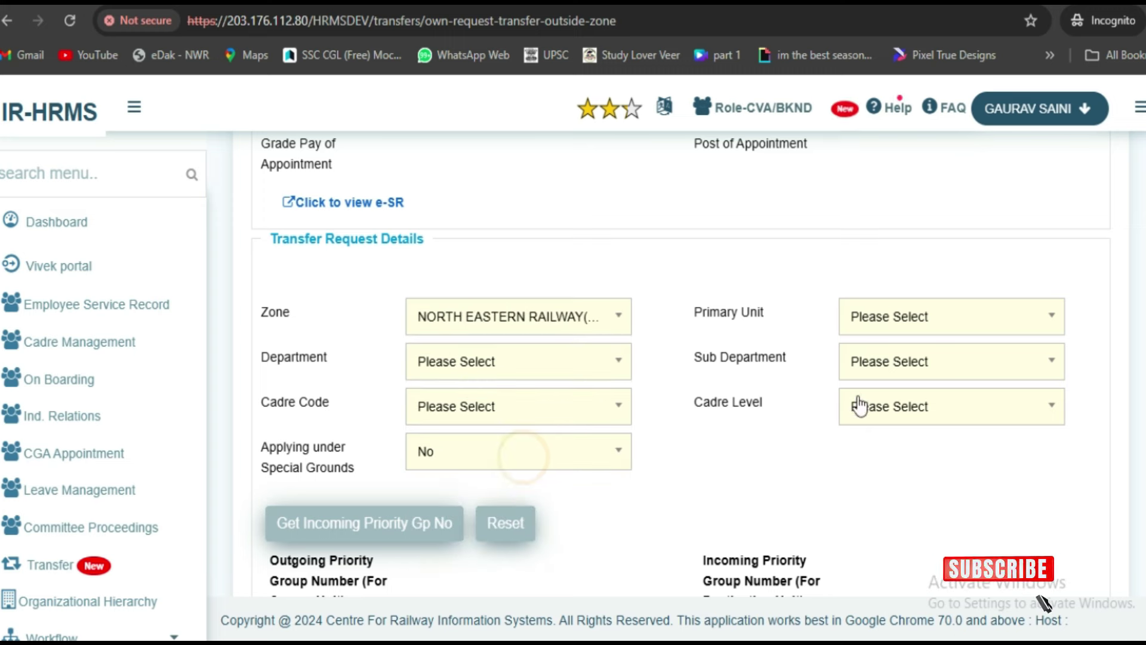
pyautogui.click(961, 319)
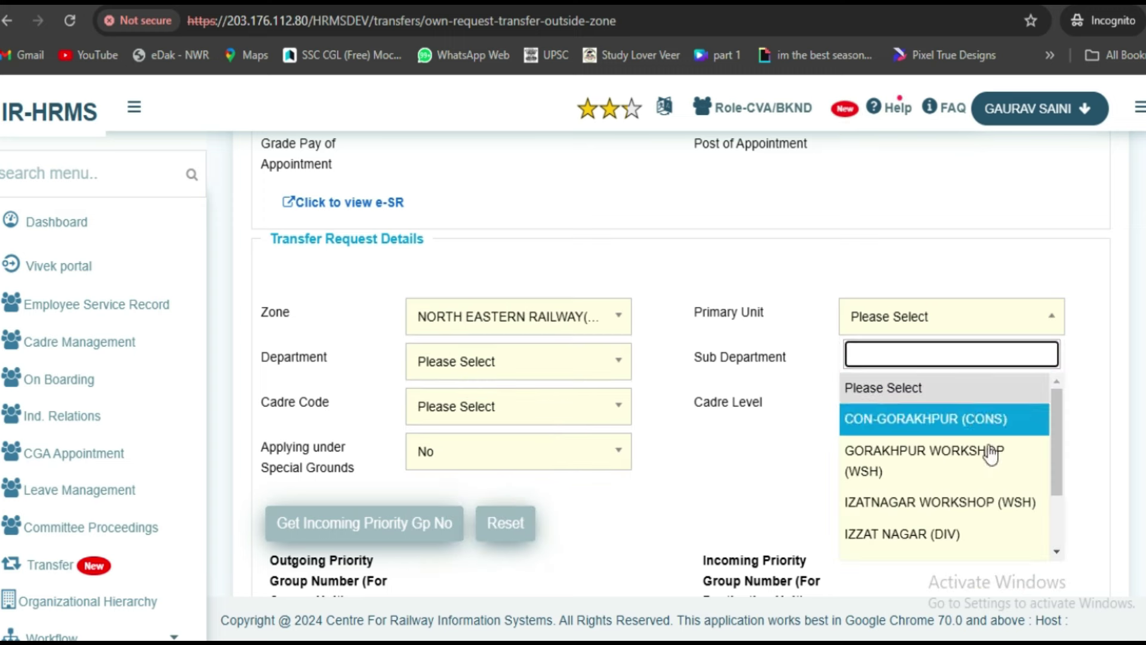
pyautogui.click(941, 442)
# Check which Department and Sub Department choices the transfer request offers and look over the form up to the employee details
pyautogui.click(625, 361)
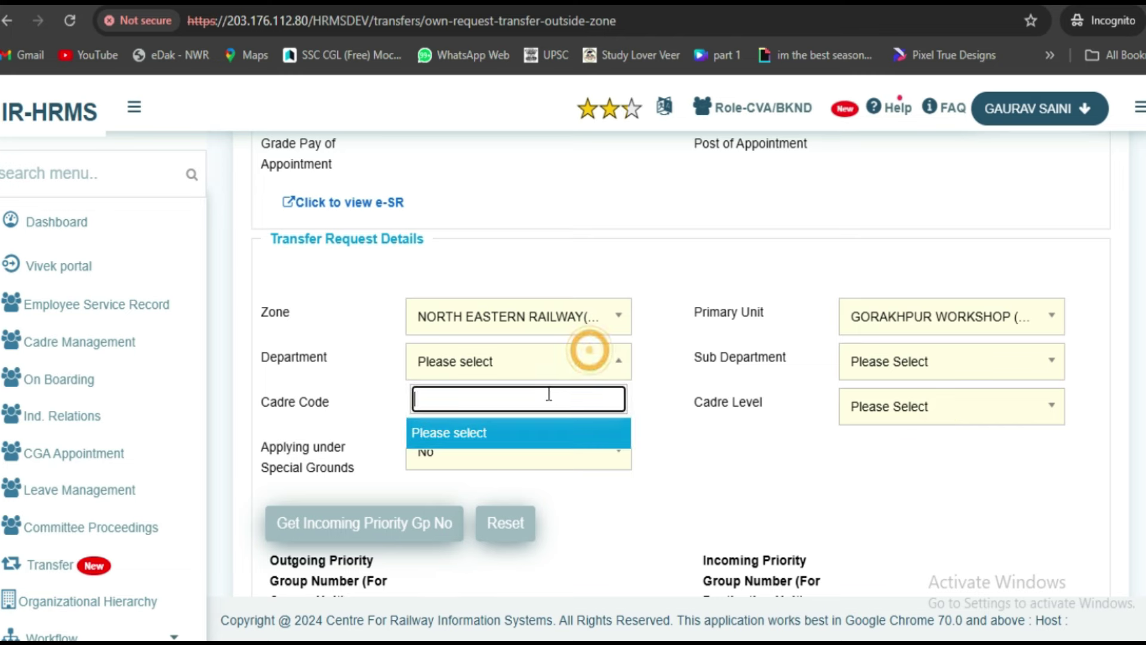
pyautogui.click(924, 364)
pyautogui.scroll(-1, 886, 396)
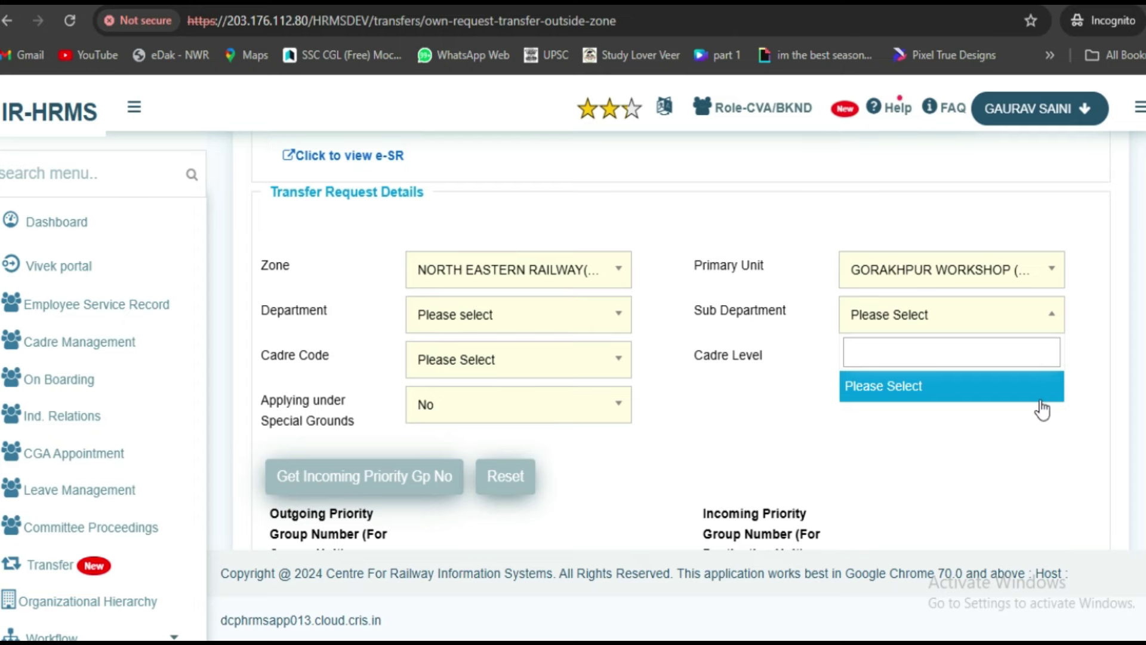
pyautogui.scroll(1, 1042, 397)
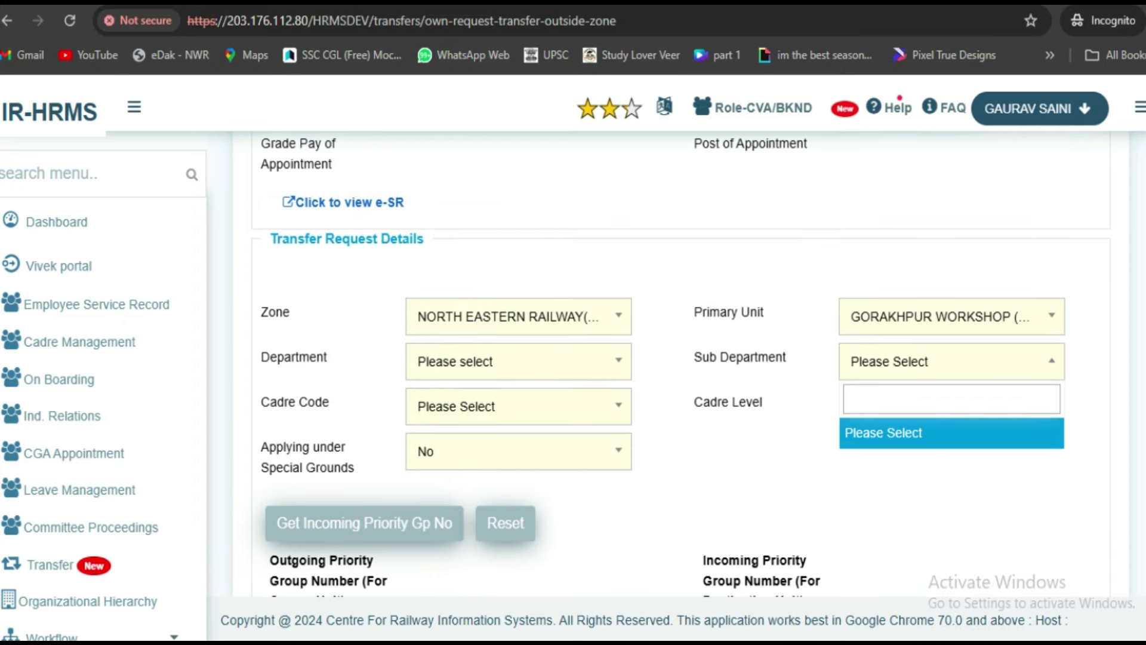
pyautogui.scroll(15, 1143, 212)
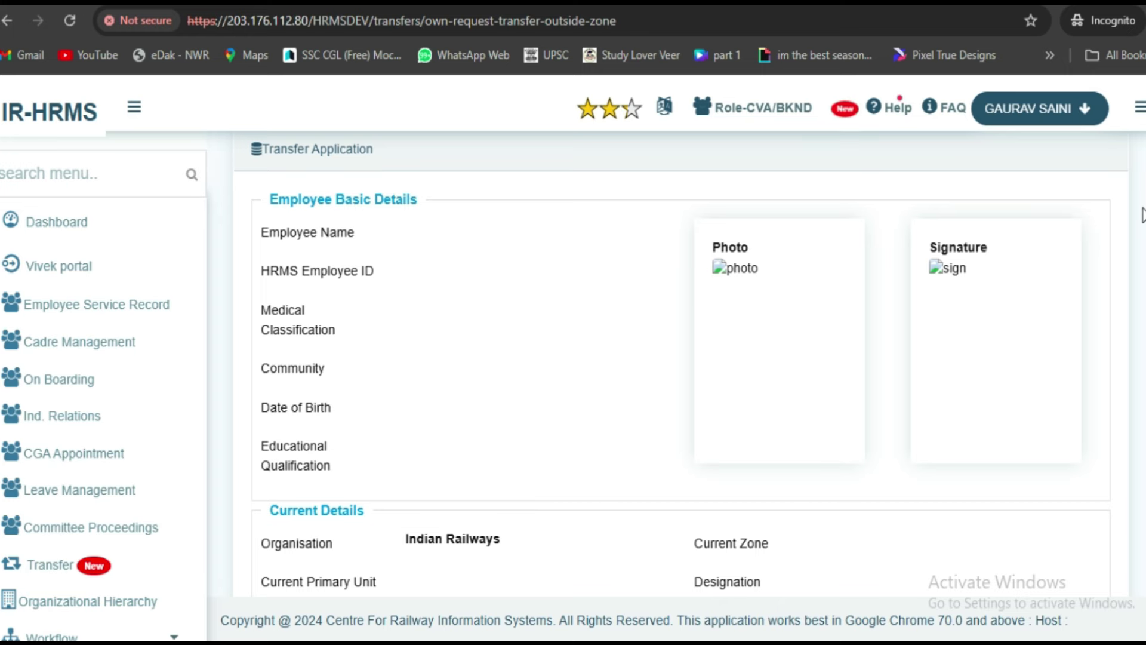
# Review the IRRT form from the employee details through the priority group numbers, transfer reason and supporting document upload to the Declaration terms
pyautogui.scroll(-2, 1142, 215)
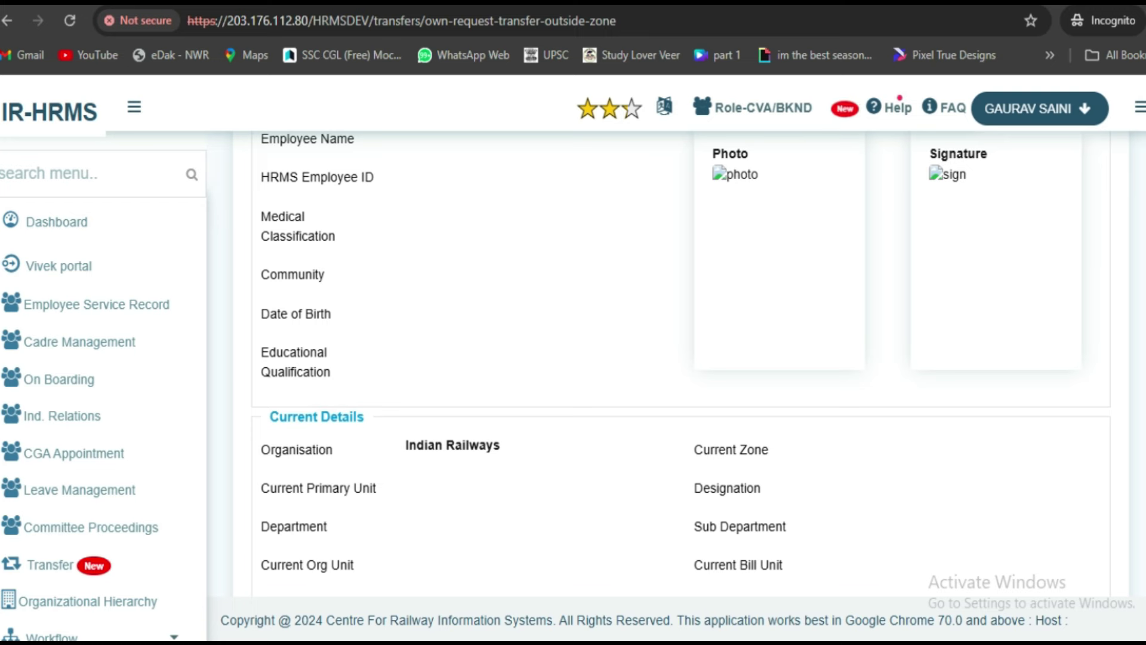
pyautogui.scroll(3, 787, 454)
pyautogui.scroll(-6, 787, 453)
pyautogui.scroll(-10, 747, 454)
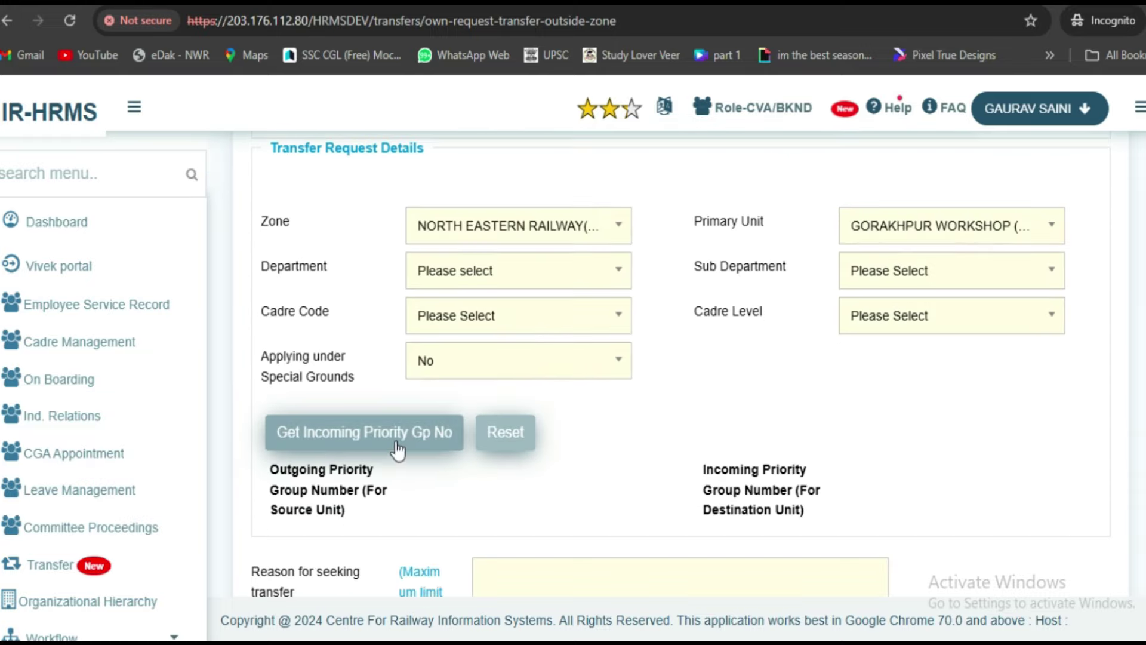
pyautogui.scroll(-3, 512, 450)
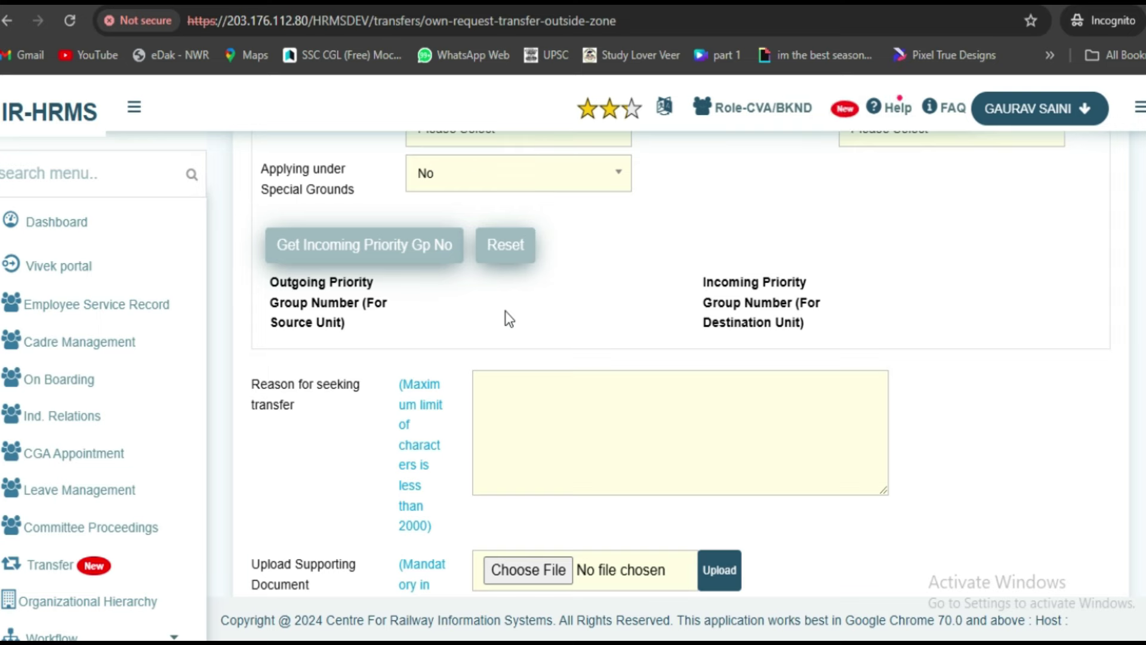
pyautogui.scroll(-2, 660, 326)
pyautogui.scroll(-5, 661, 326)
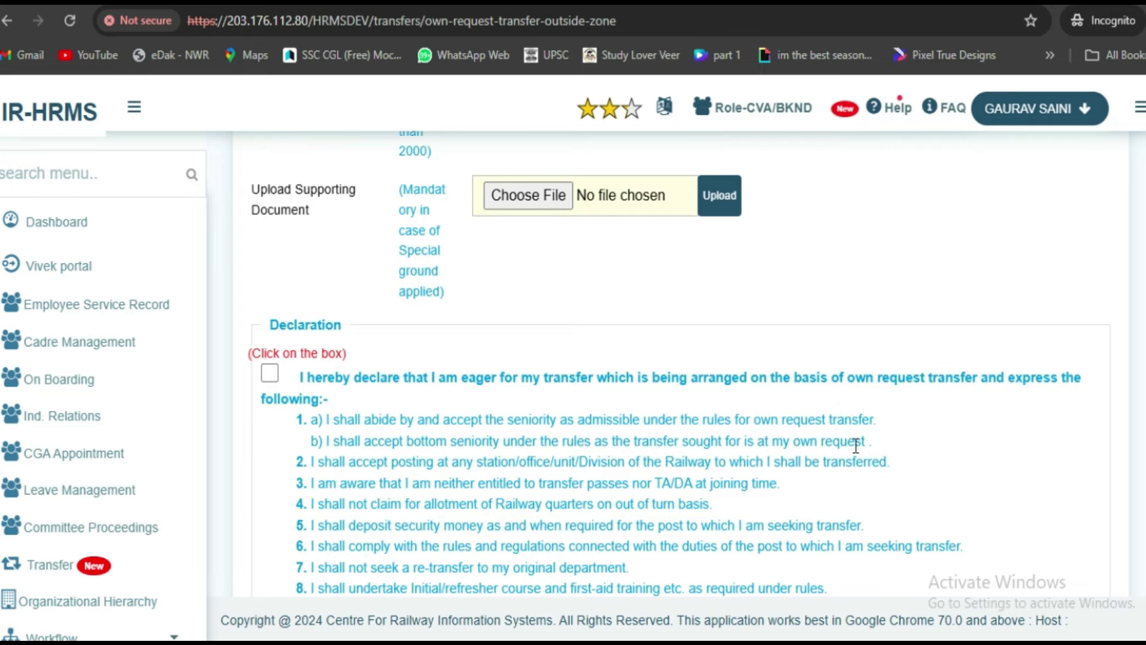
pyautogui.scroll(6, 856, 444)
pyautogui.scroll(15, 784, 380)
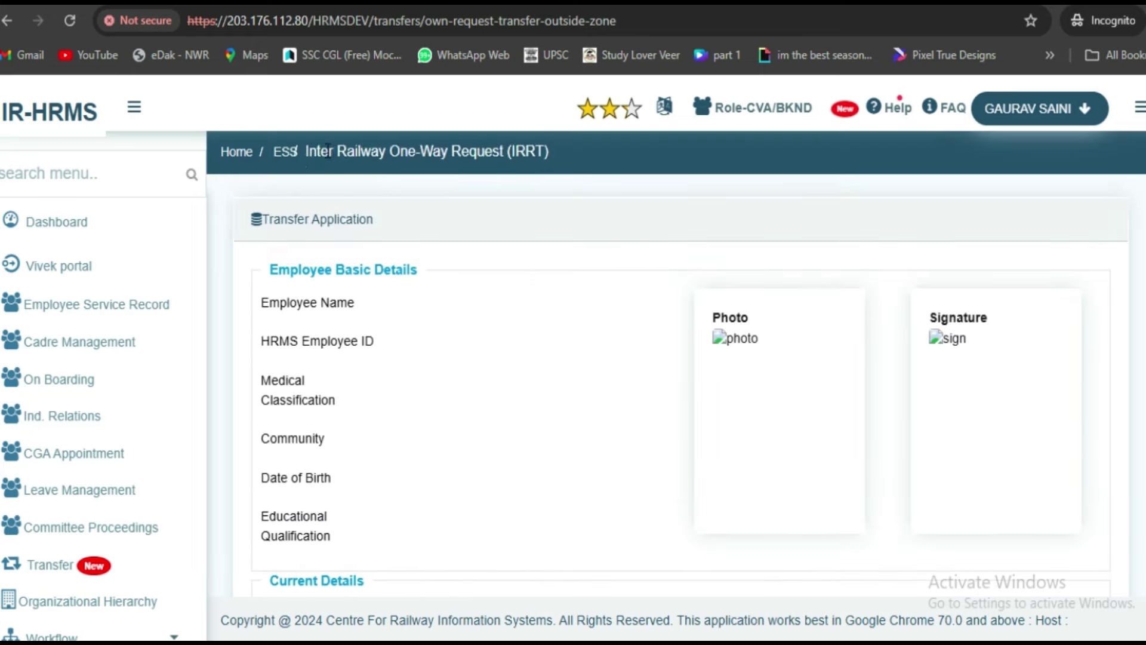
pyautogui.scroll(-1, 128, 530)
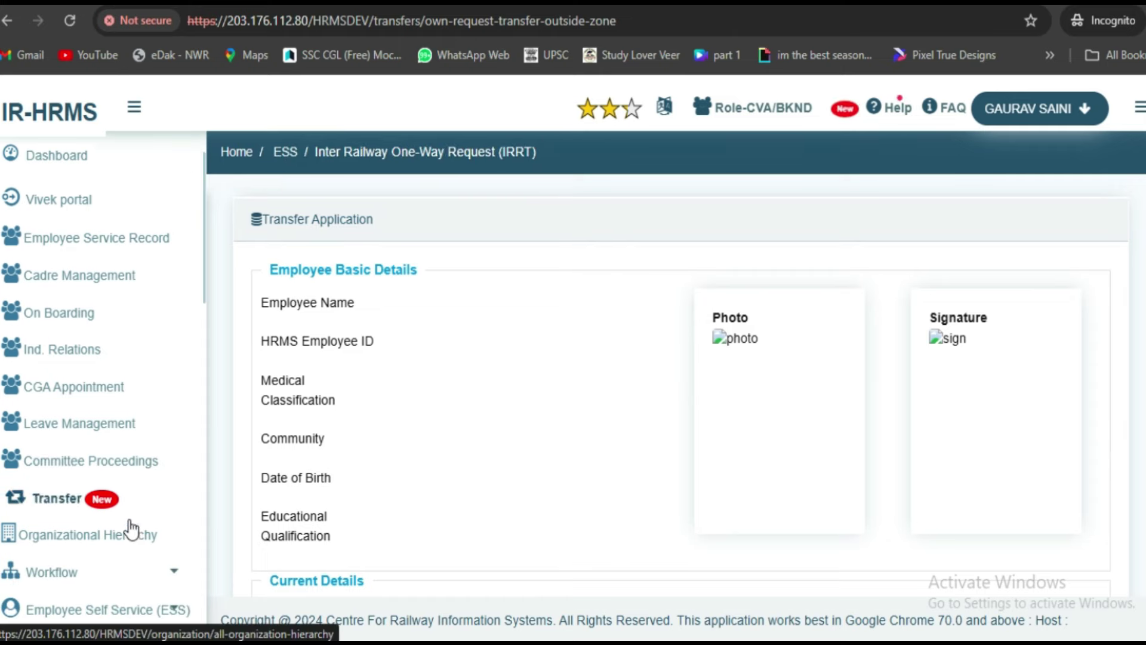
pyautogui.scroll(-3, 458, 328)
pyautogui.scroll(3, 560, 383)
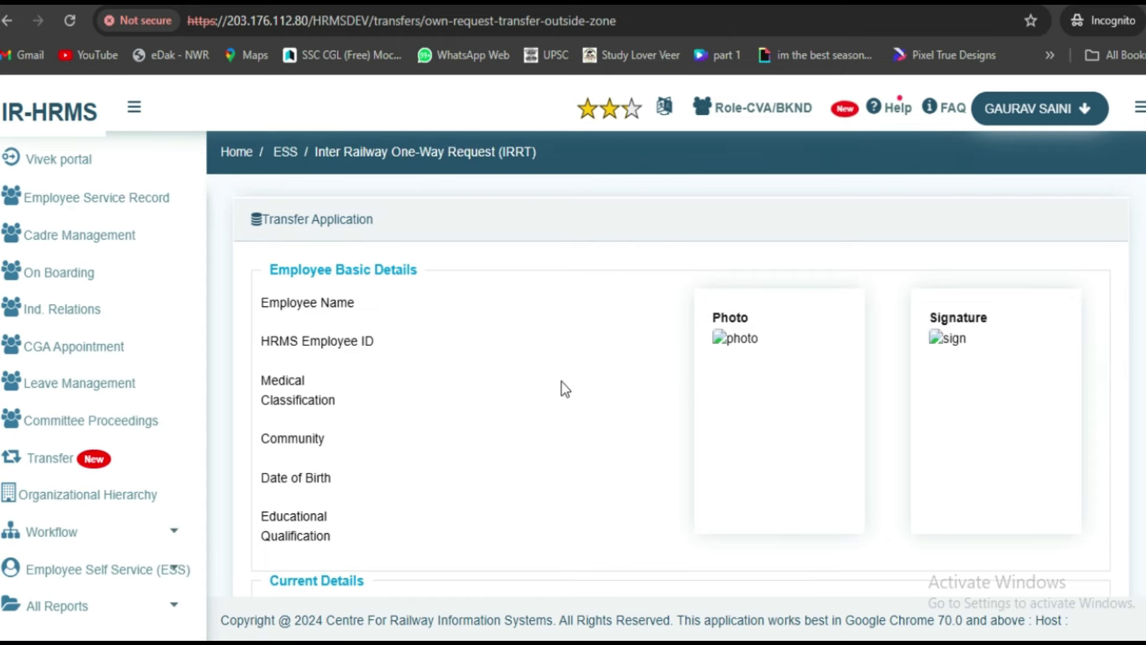